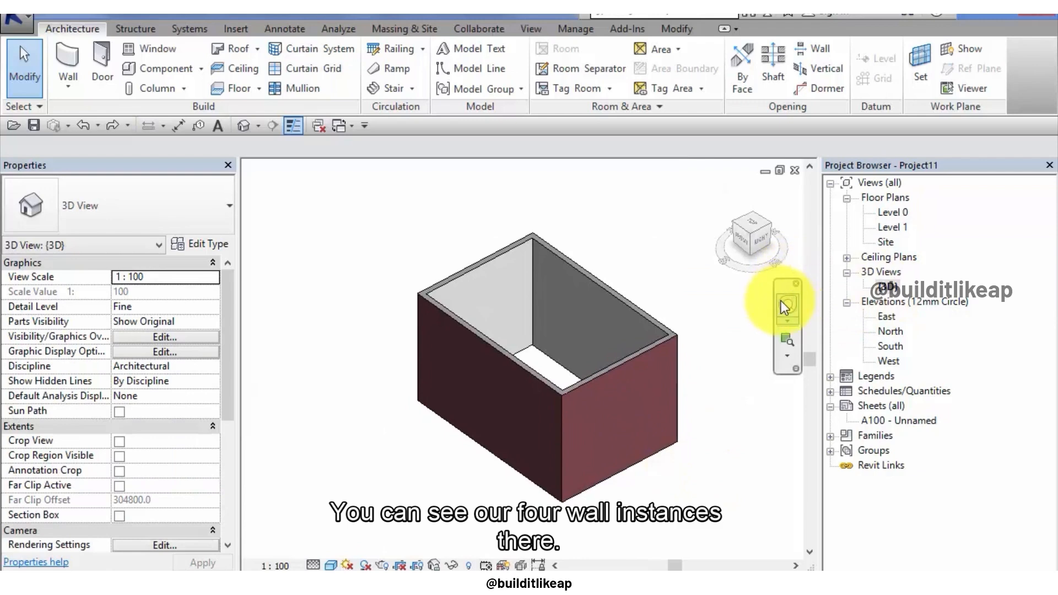
In the Level 0 floor plan, cut a wall opening about 2561 mm wide in the lower wall, about 2266 mm from its left inner corner.
{"action": "left_click", "coordinate": [781, 301]}
{"action": "left_click_drag", "start_coordinate": [753, 367], "coordinate": [777, 359]}
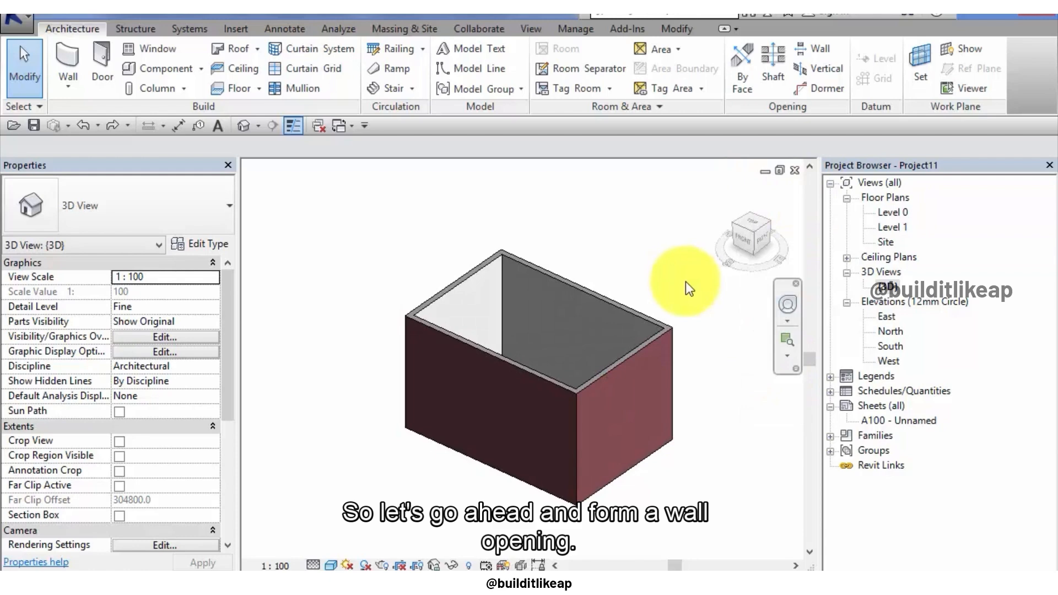
{"action": "double_click", "coordinate": [884, 213]}
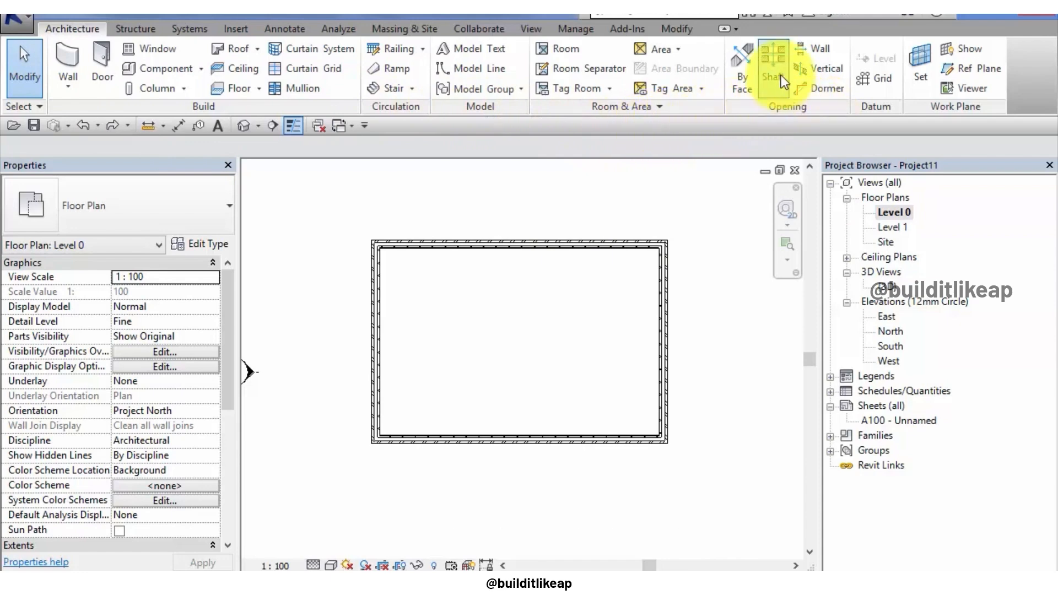
{"action": "left_click", "coordinate": [824, 48]}
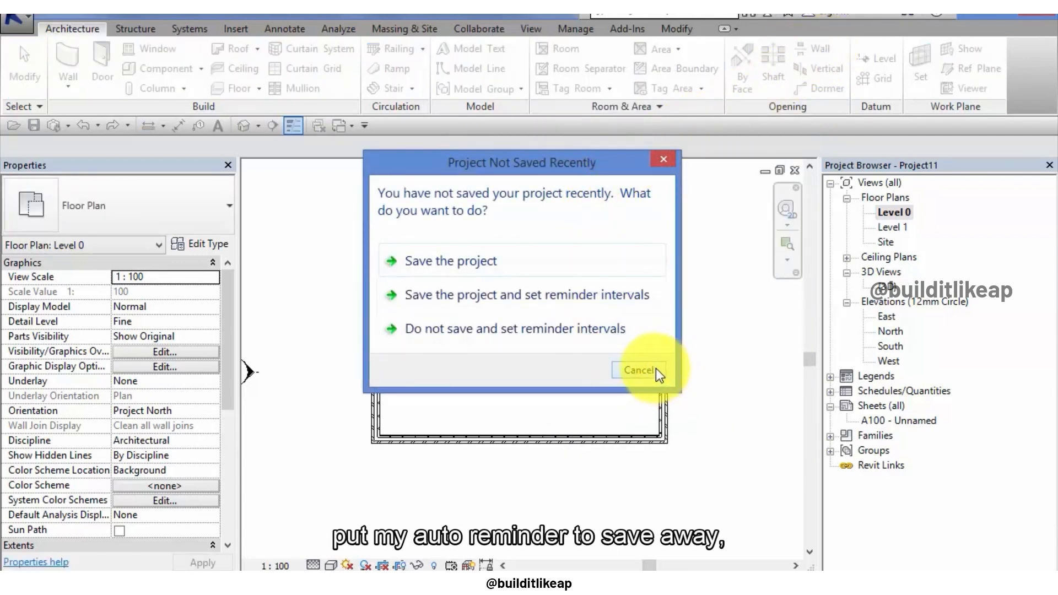
{"action": "left_click", "coordinate": [639, 370]}
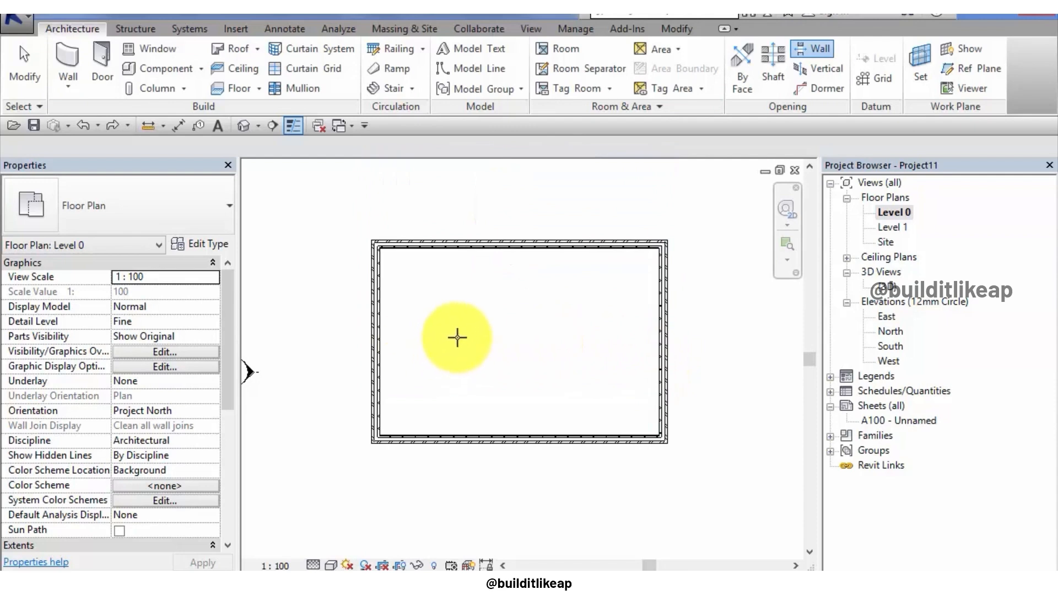
{"action": "left_click", "coordinate": [425, 439]}
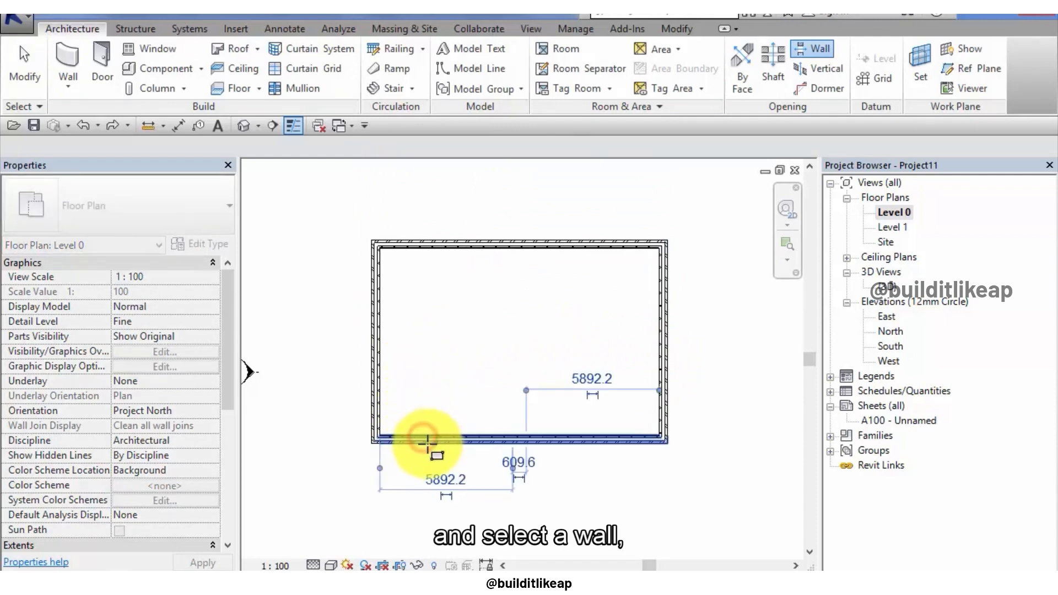
{"action": "scroll", "coordinate": [426, 443], "scroll_direction": "up", "scroll_amount": 3}
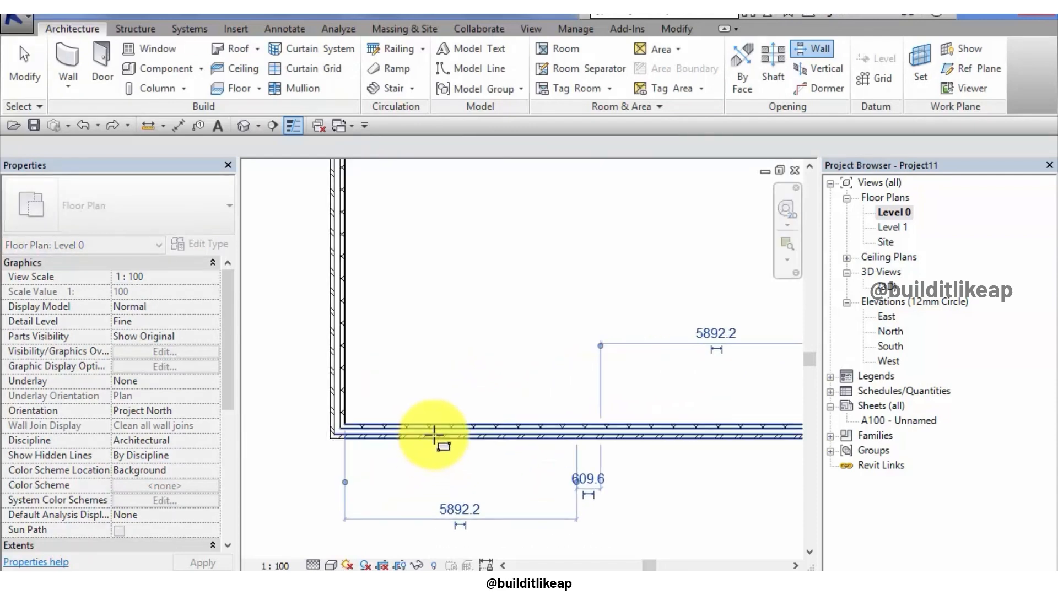
{"action": "left_click", "coordinate": [434, 434]}
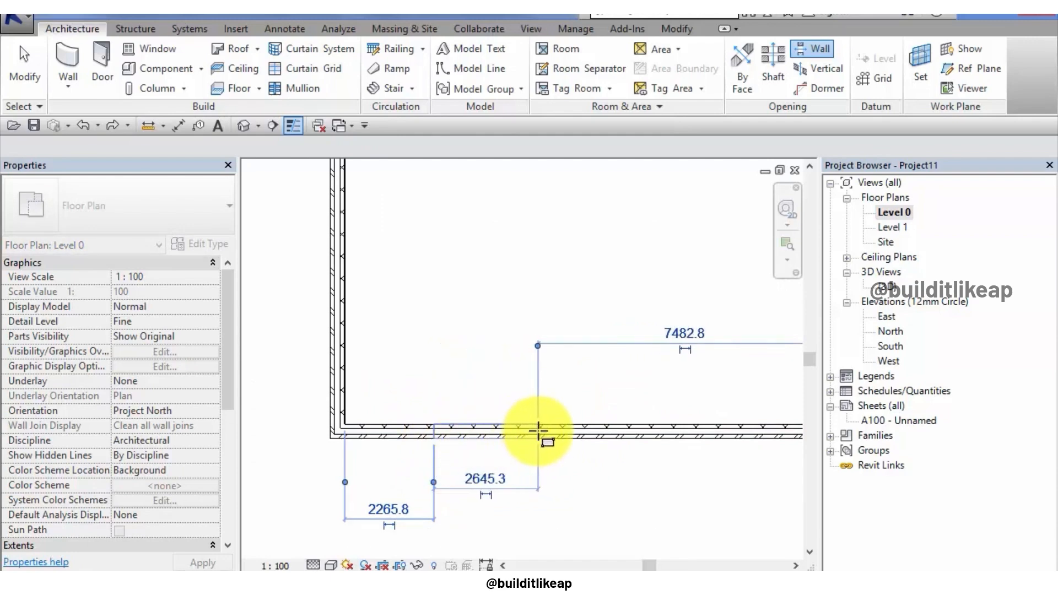
{"action": "left_click", "coordinate": [535, 433]}
{"action": "scroll", "coordinate": [539, 440], "scroll_direction": "down", "scroll_amount": 3}
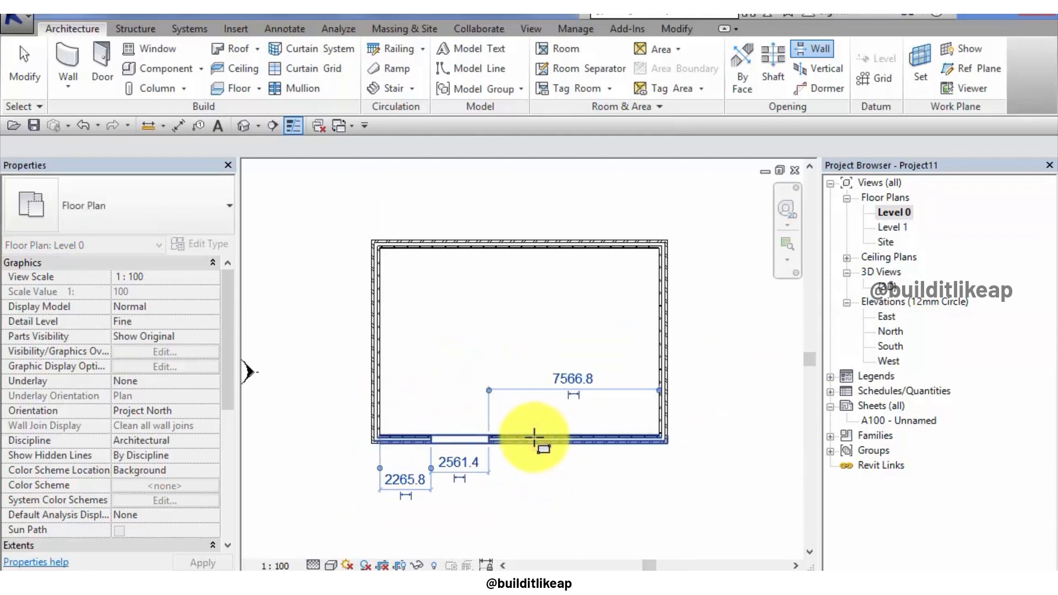
Open the 3D view and examine the new opening in the front wall from a lower angle.
{"action": "scroll", "coordinate": [430, 449], "scroll_direction": "up", "scroll_amount": 3}
{"action": "scroll", "coordinate": [429, 449], "scroll_direction": "up", "scroll_amount": 1}
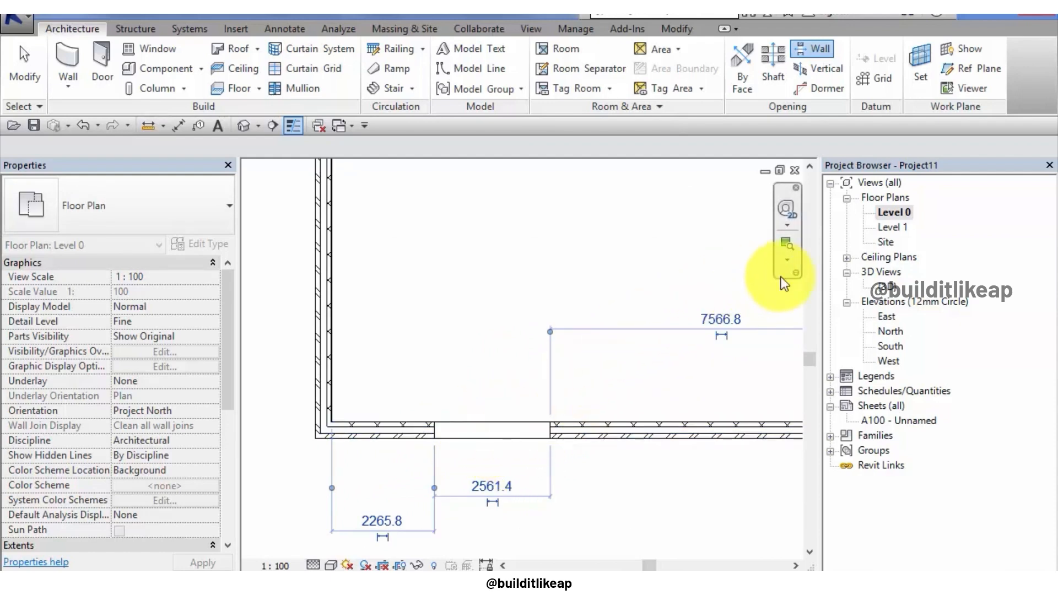
{"action": "double_click", "coordinate": [887, 292]}
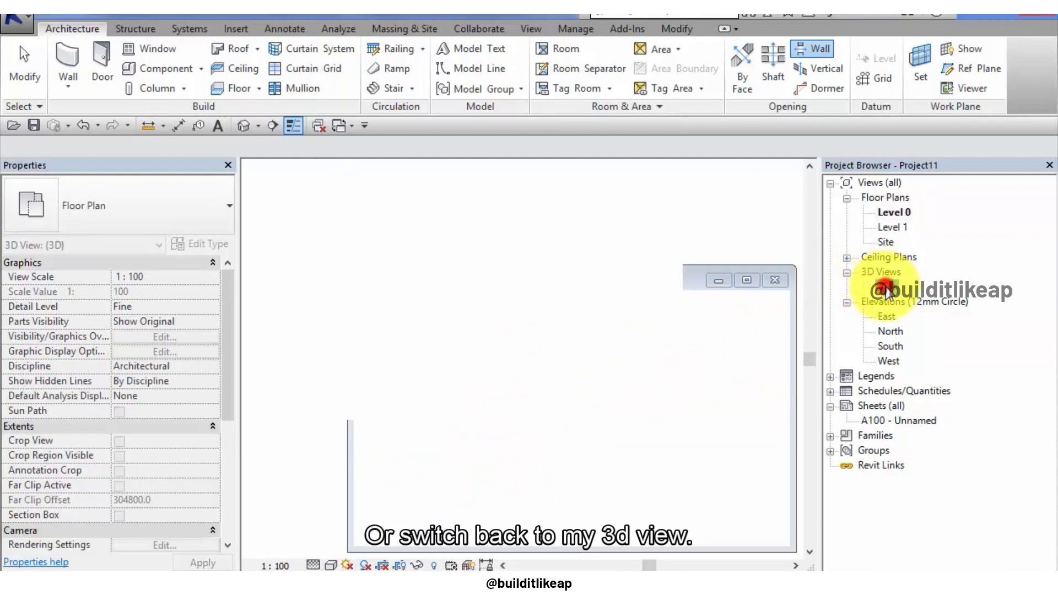
{"action": "scroll", "coordinate": [435, 479], "scroll_direction": "up", "scroll_amount": 3}
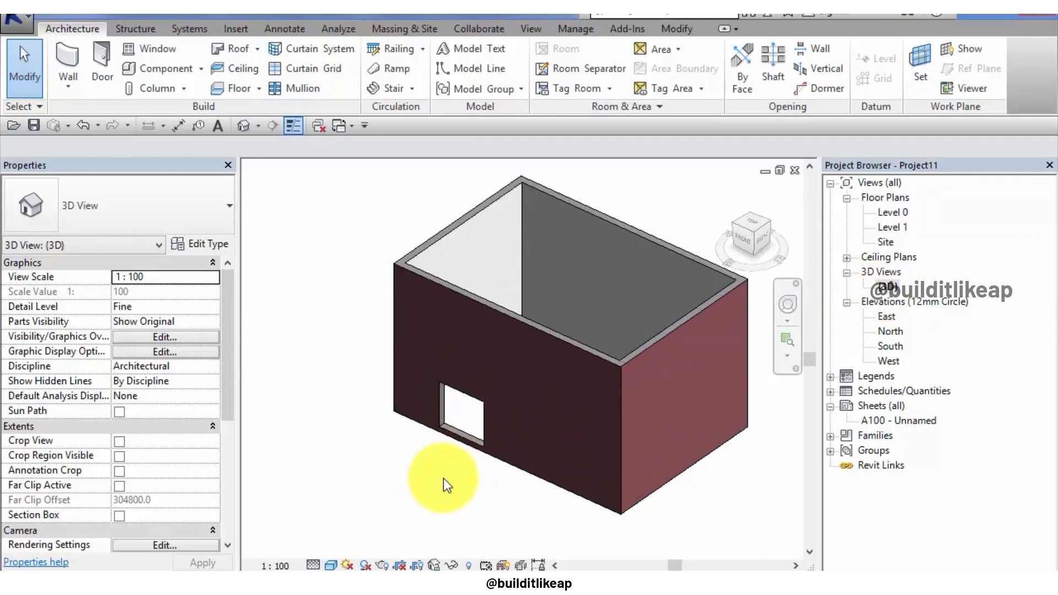
{"action": "left_click", "coordinate": [788, 306]}
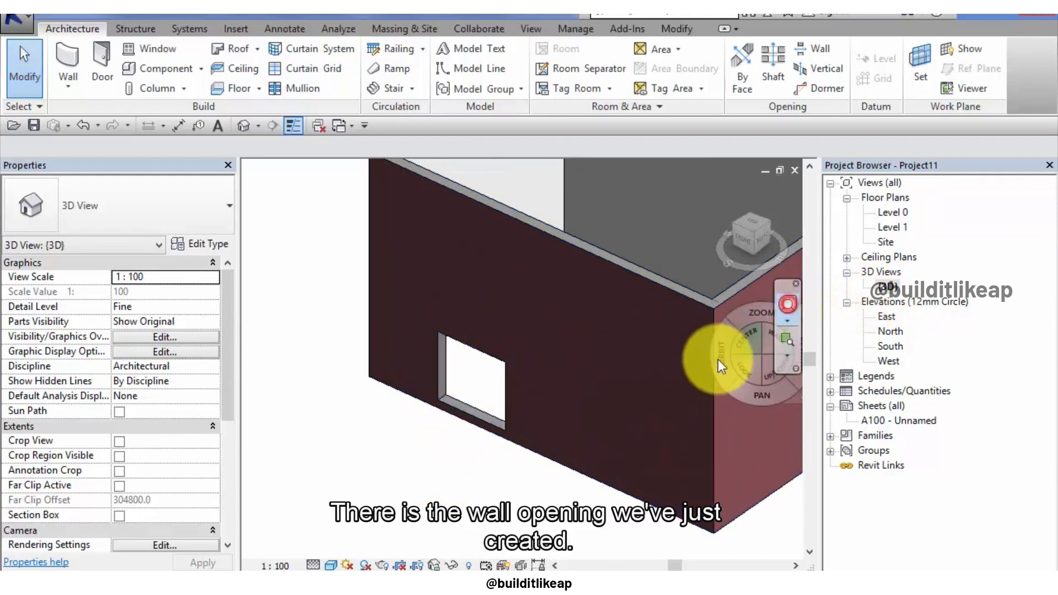
{"action": "left_click_drag", "start_coordinate": [636, 409], "coordinate": [633, 385]}
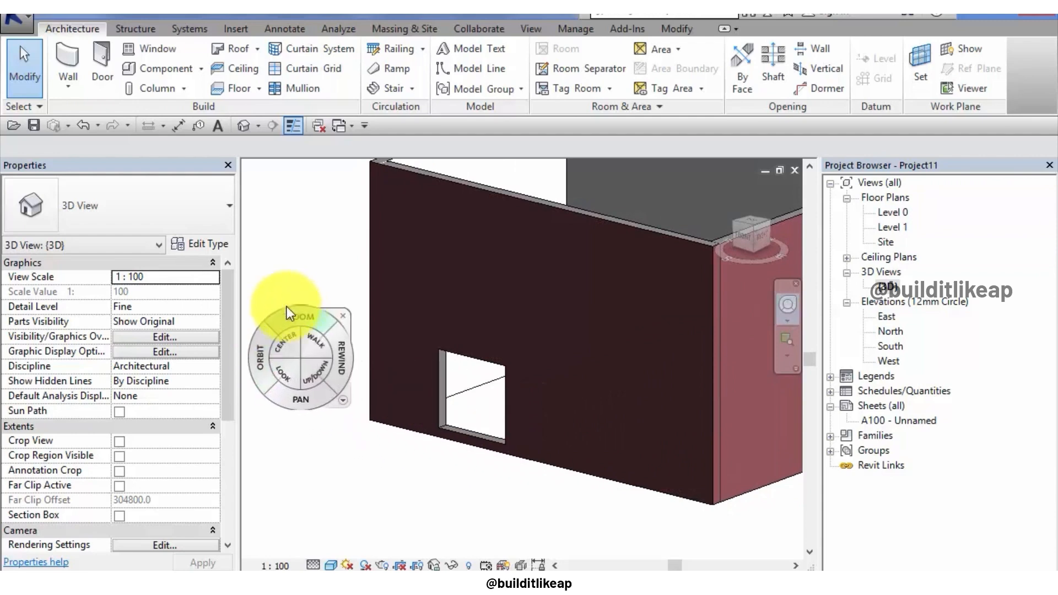
{"action": "left_click", "coordinate": [342, 316]}
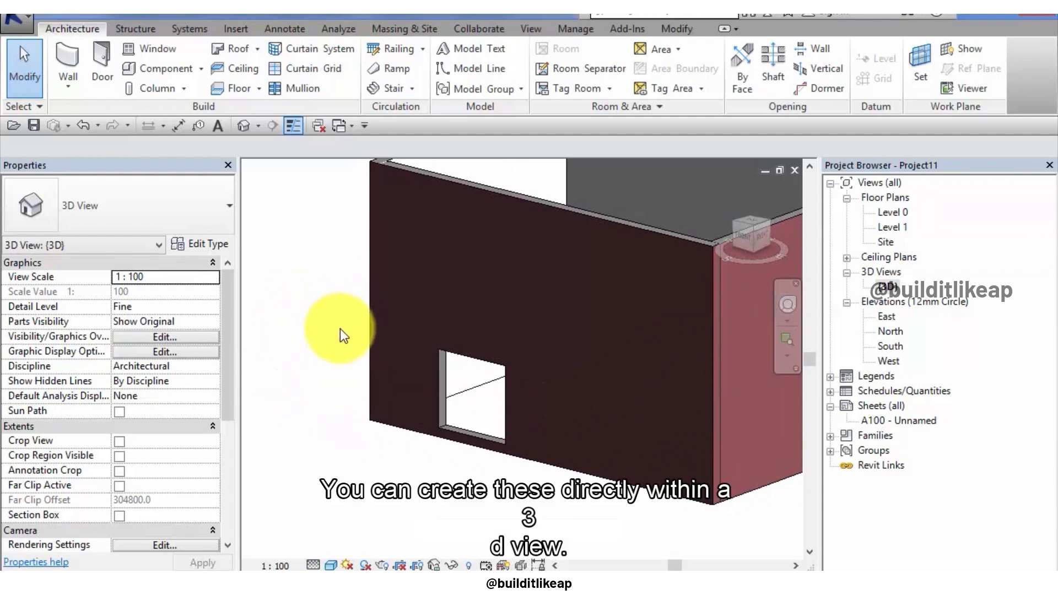
Cut a second, taller opening about 3036 mm wide and 5854 mm high in the same wall, about 2181 mm beyond the first opening.
{"action": "middle_click_drag", "start_coordinate": [319, 371], "coordinate": [307, 373]}
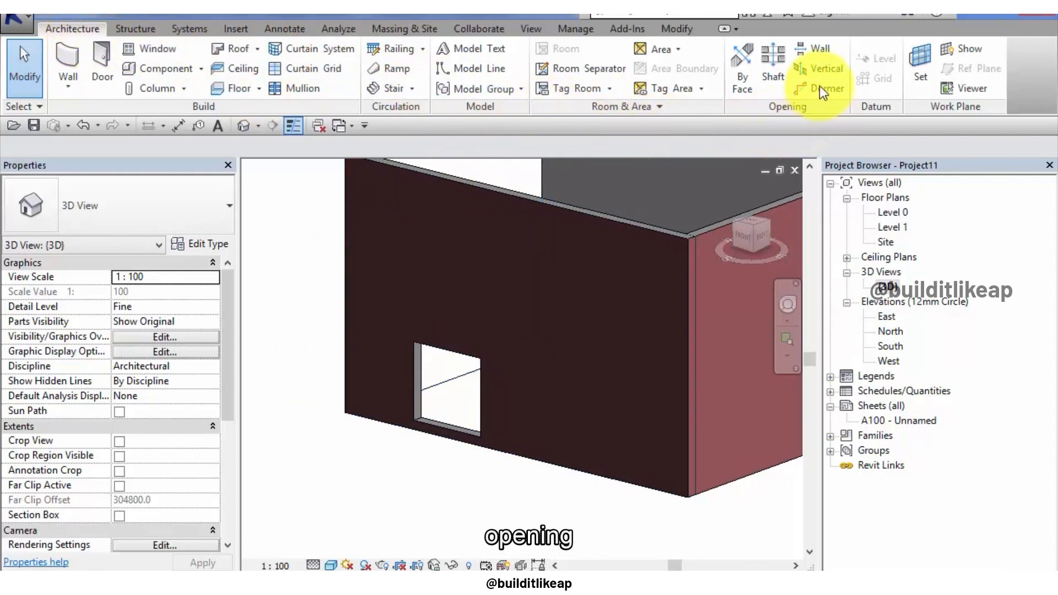
{"action": "left_click", "coordinate": [822, 48]}
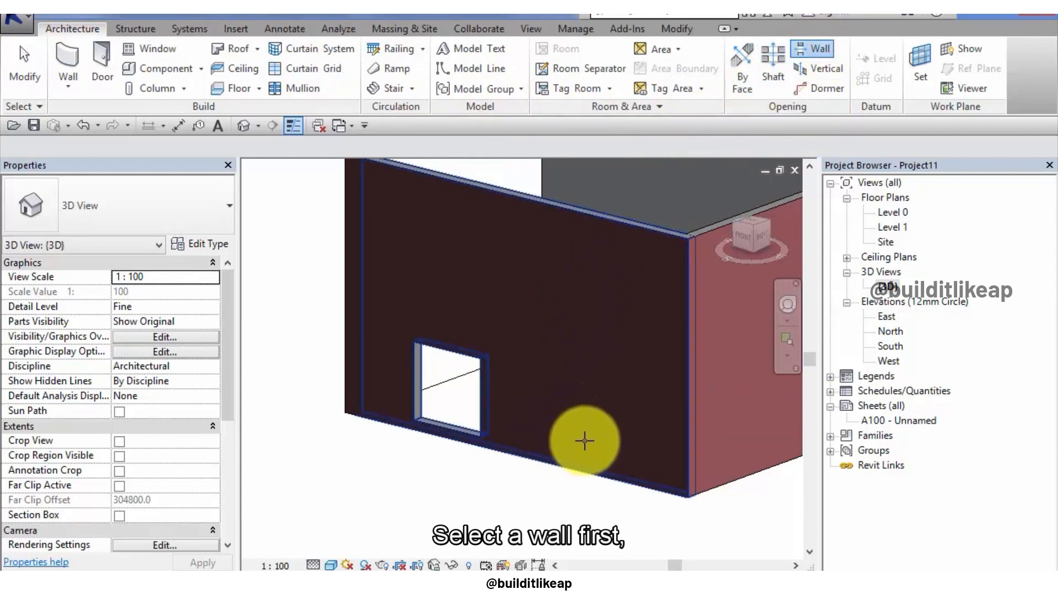
{"action": "left_click", "coordinate": [567, 452]}
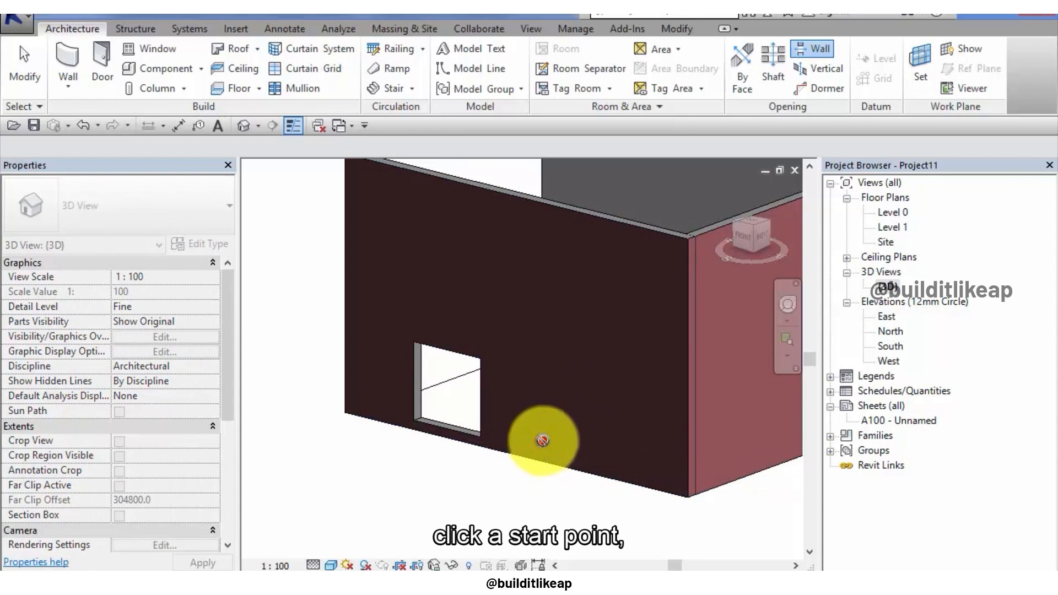
{"action": "left_click", "coordinate": [548, 439]}
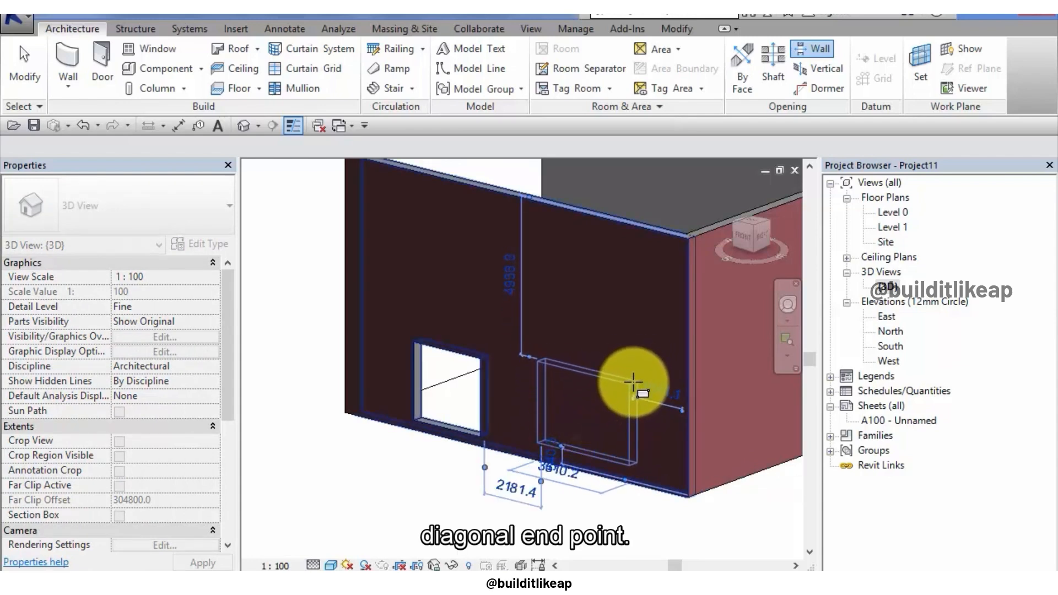
{"action": "left_click", "coordinate": [621, 272]}
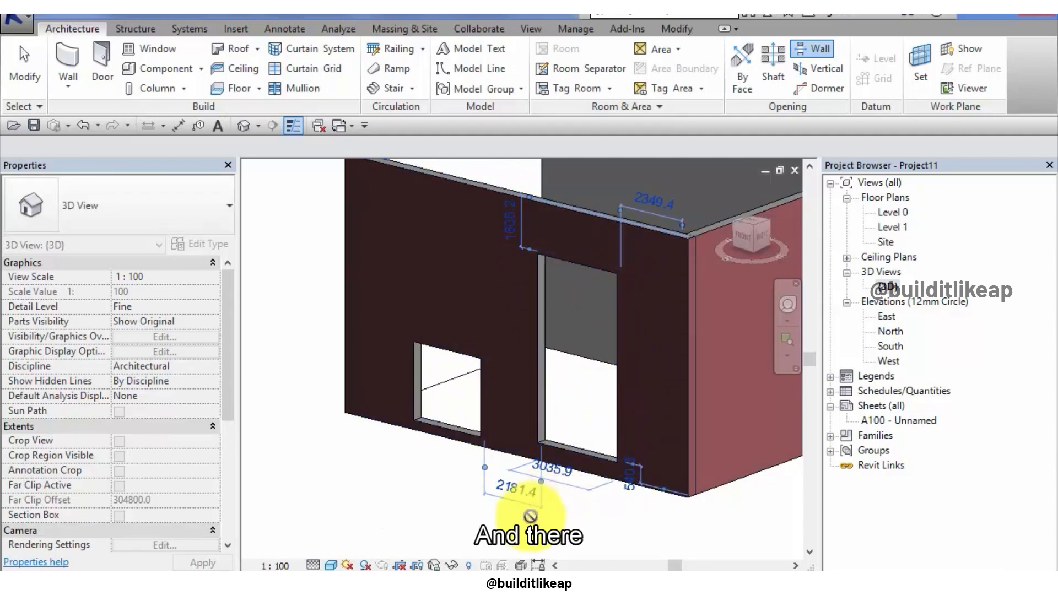
In the South elevation, select the tall wall opening and set its base offset to 0.
{"action": "middle_click_drag", "start_coordinate": [516, 538], "coordinate": [422, 547]}
{"action": "left_click", "coordinate": [788, 304]}
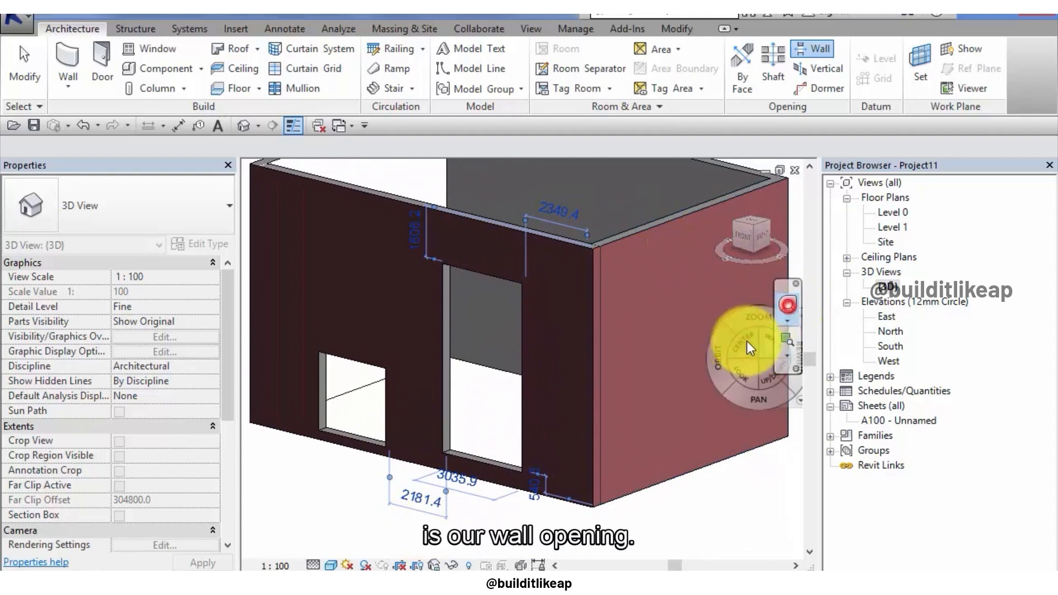
{"action": "left_click", "coordinate": [721, 370]}
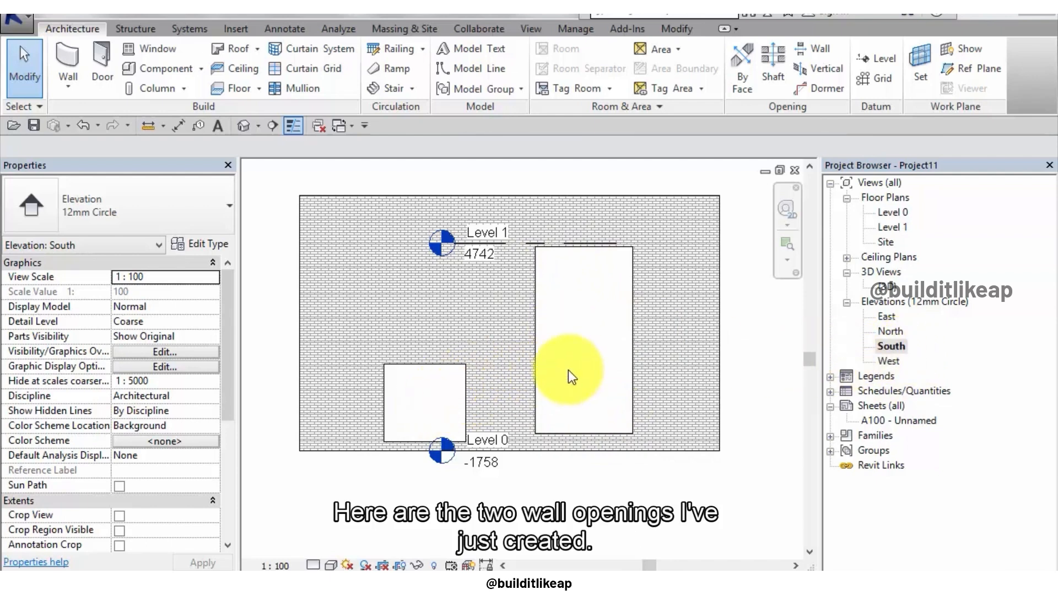
{"action": "left_click", "coordinate": [543, 409]}
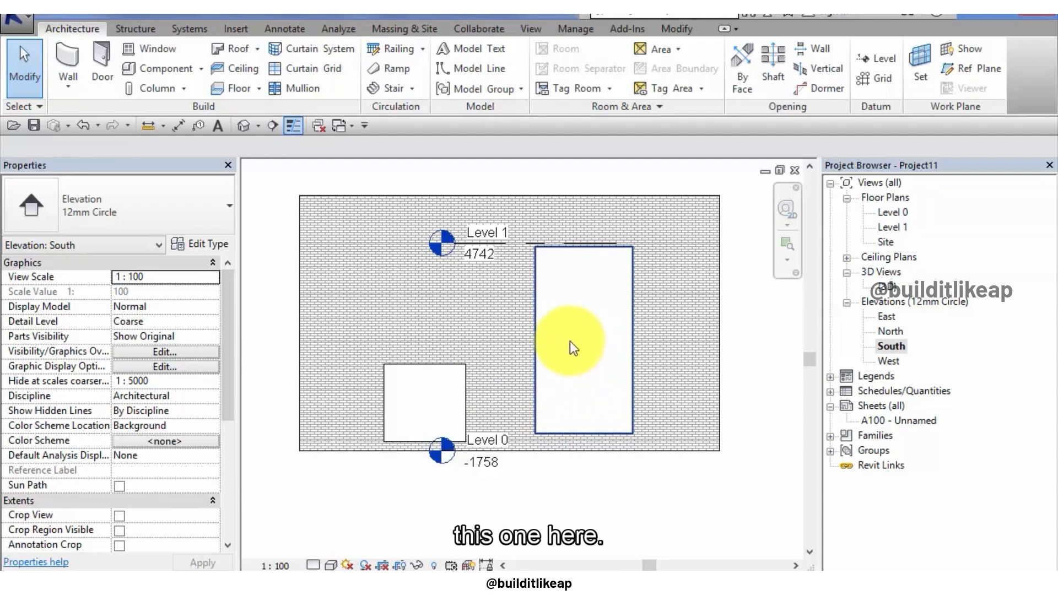
{"action": "left_click", "coordinate": [543, 367]}
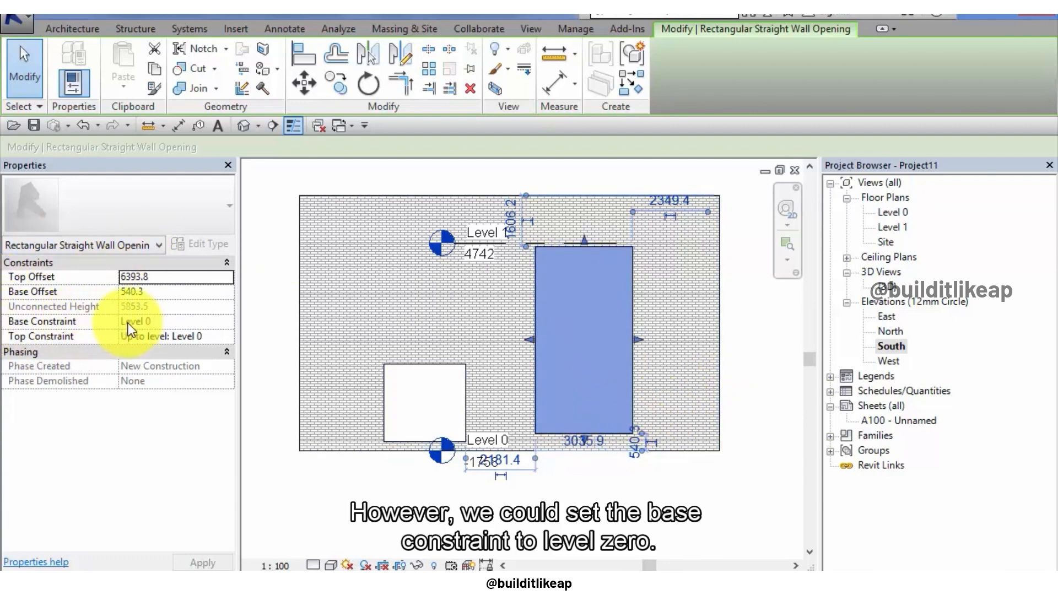
{"action": "left_click", "coordinate": [156, 290]}
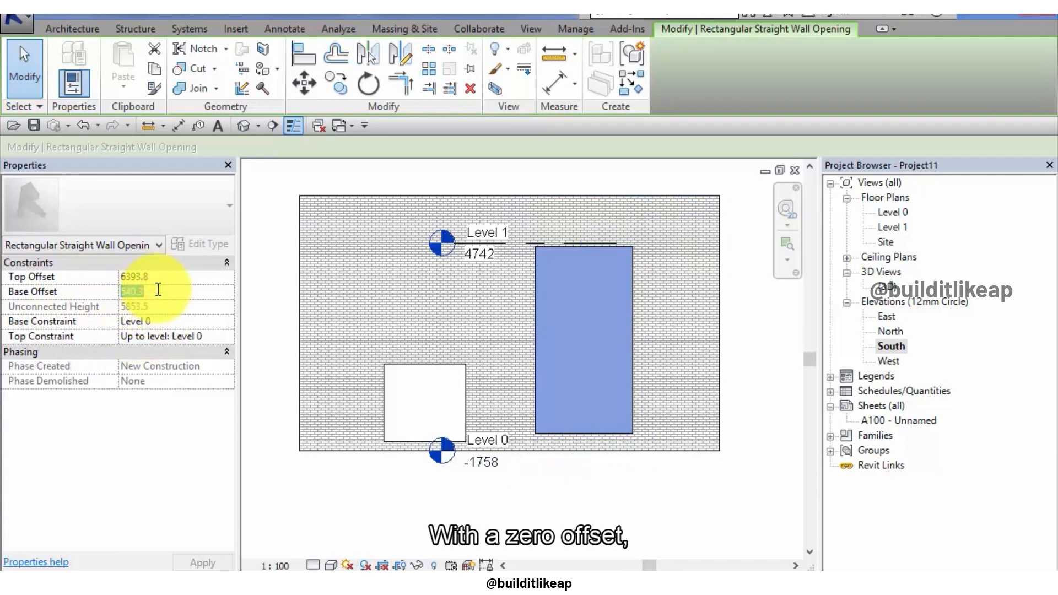
{"action": "type", "text": "0"}
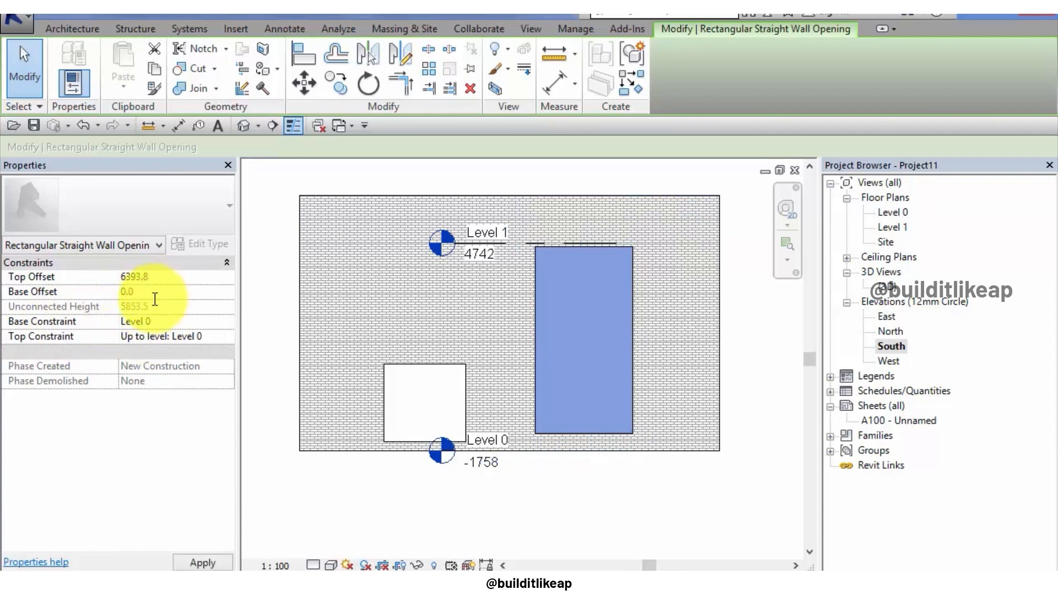
Constrain the tall opening's top up to Level 1 with a top offset of 0 and apply the changes.
{"action": "left_click", "coordinate": [212, 336]}
{"action": "left_click", "coordinate": [227, 336]}
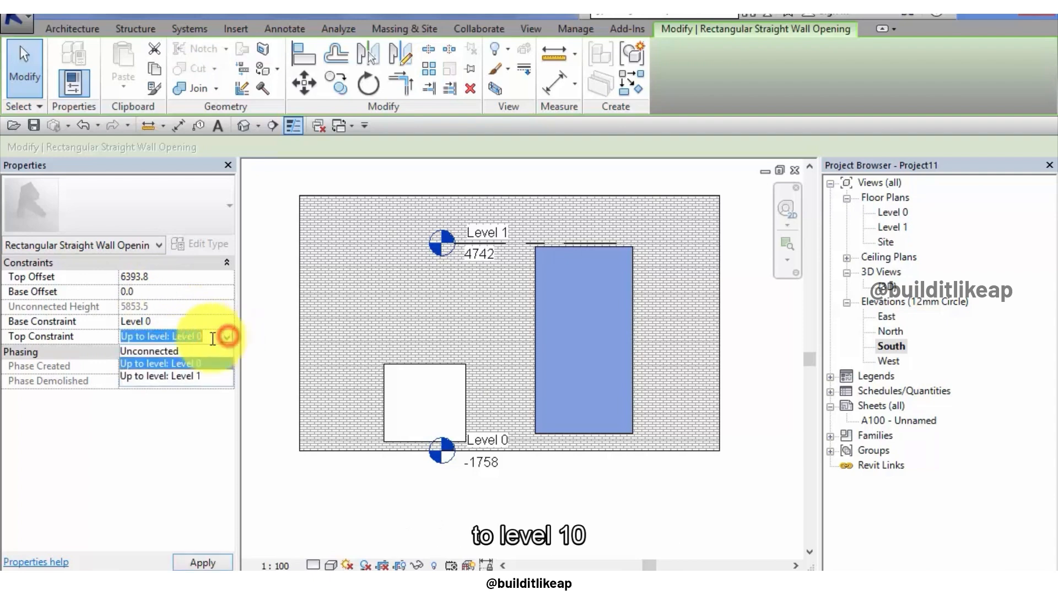
{"action": "left_click", "coordinate": [154, 376]}
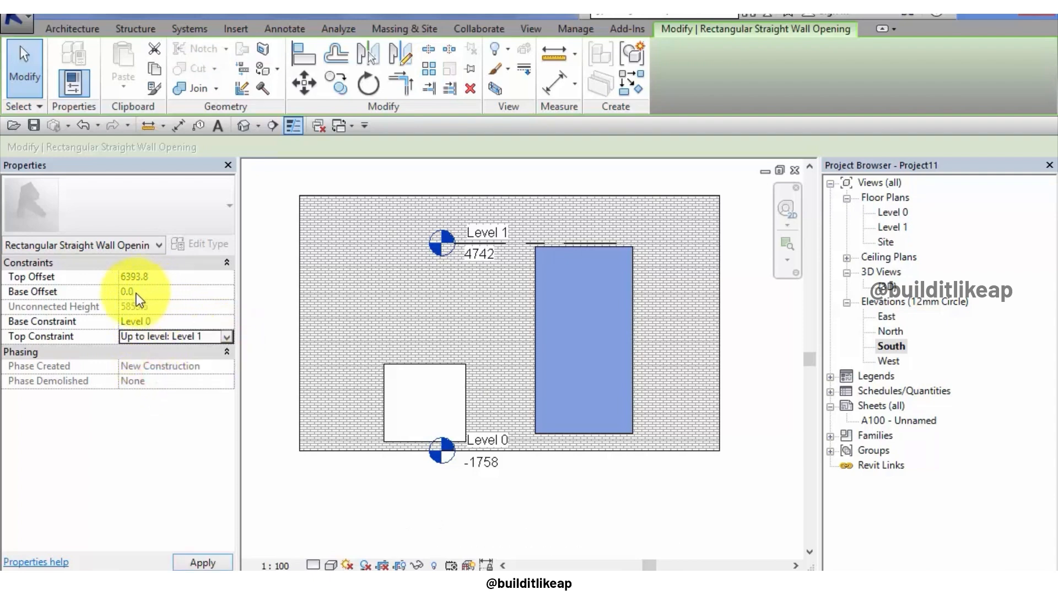
{"action": "left_click", "coordinate": [160, 279]}
{"action": "key", "text": "BackSpace"}
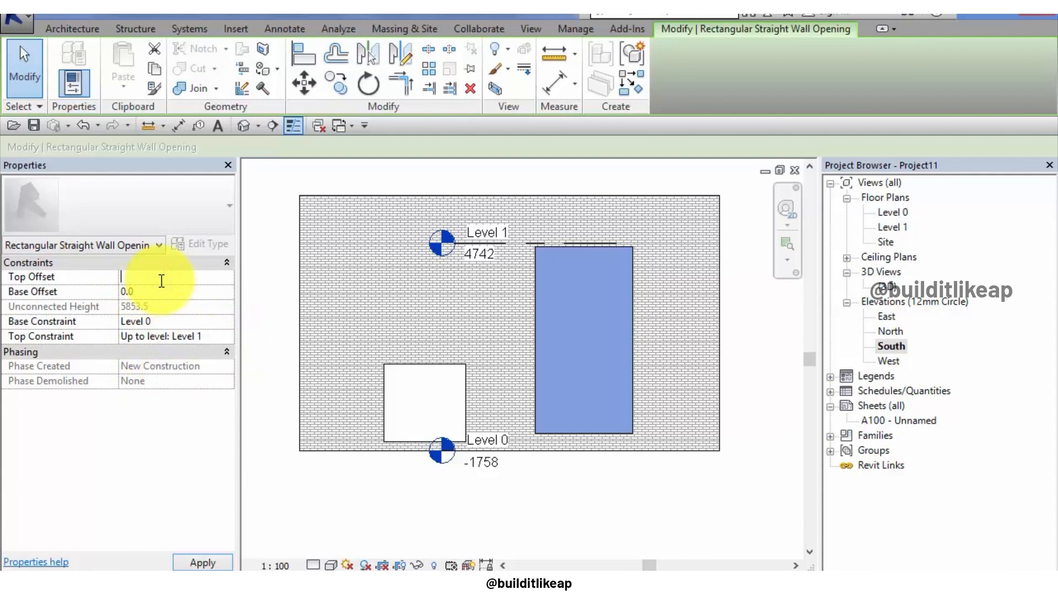
{"action": "type", "text": "0"}
{"action": "left_click", "coordinate": [210, 561]}
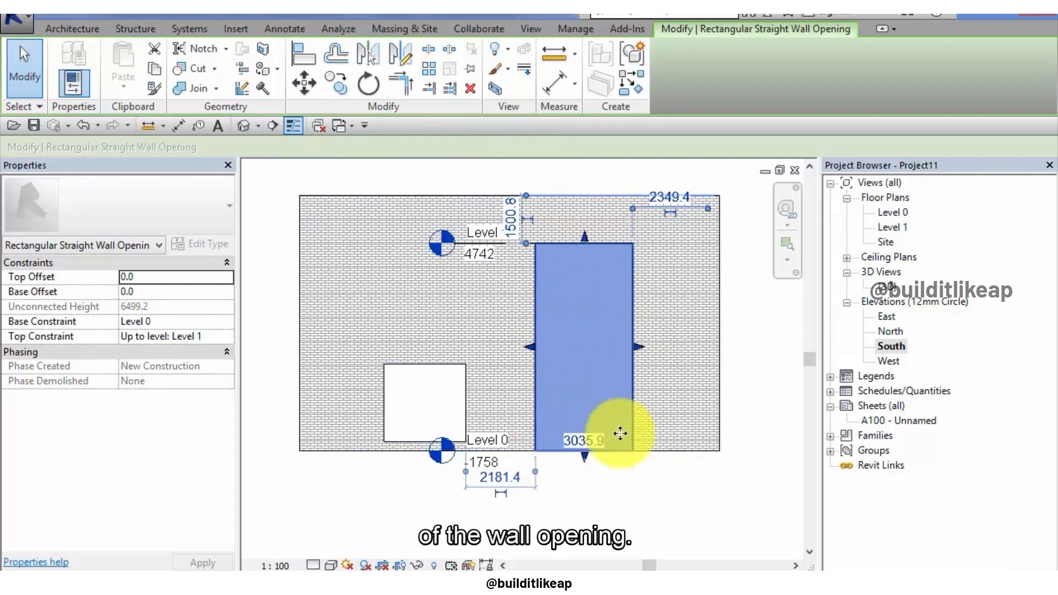
Reshape the tall opening by its grips: top about 777 mm above Level 1, width about 5402 mm, and the bottom edge raised.
{"action": "left_click", "coordinate": [664, 475]}
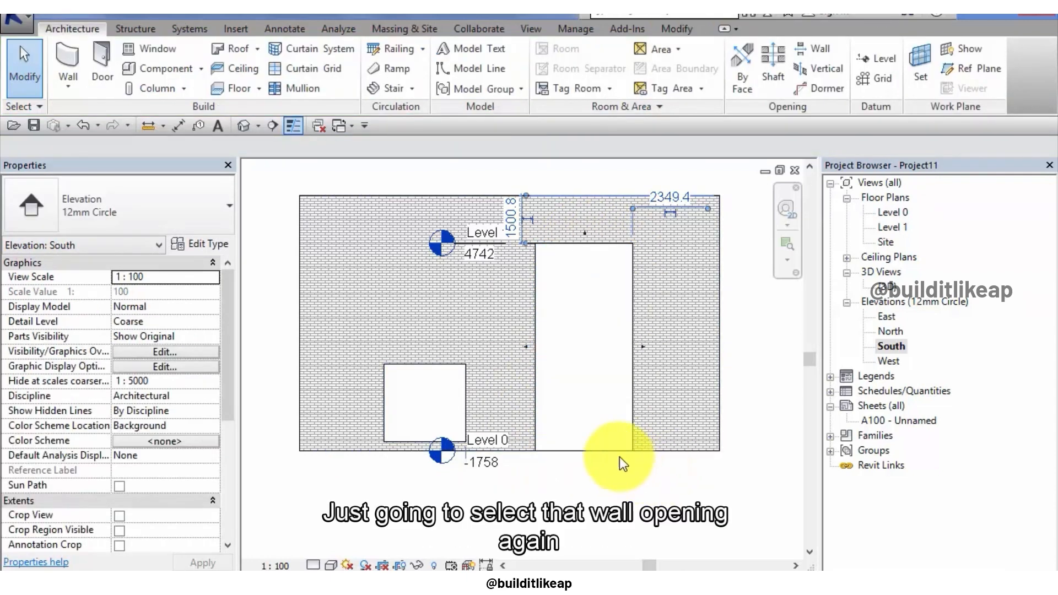
{"action": "left_click", "coordinate": [579, 393]}
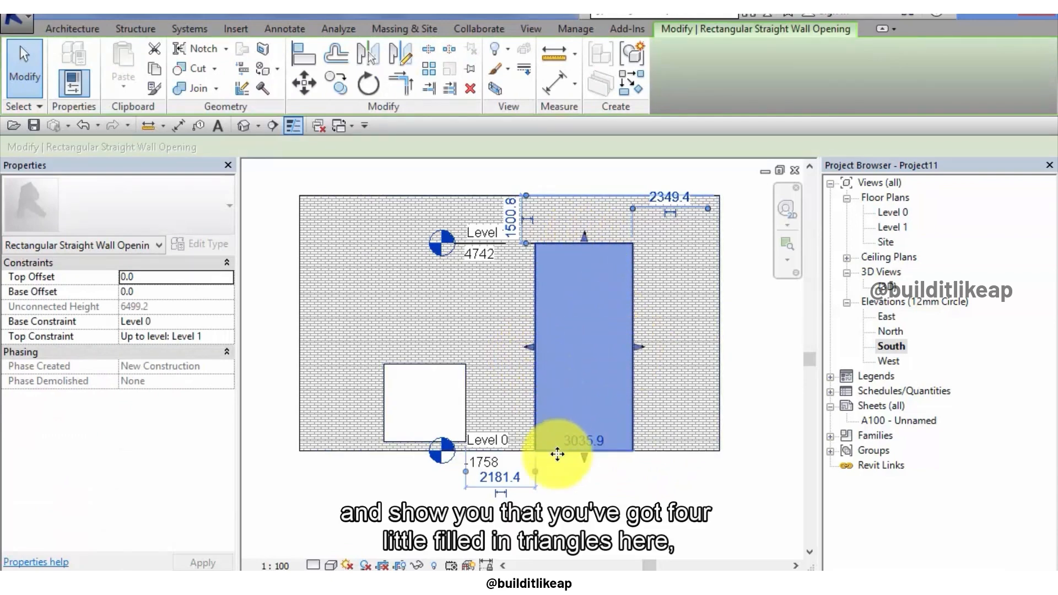
{"action": "mouse_move", "coordinate": [584, 237]}
{"action": "left_mouse_down"}
{"action": "mouse_move", "coordinate": [594, 228]}
{"action": "mouse_move", "coordinate": [599, 240]}
{"action": "left_mouse_up"}
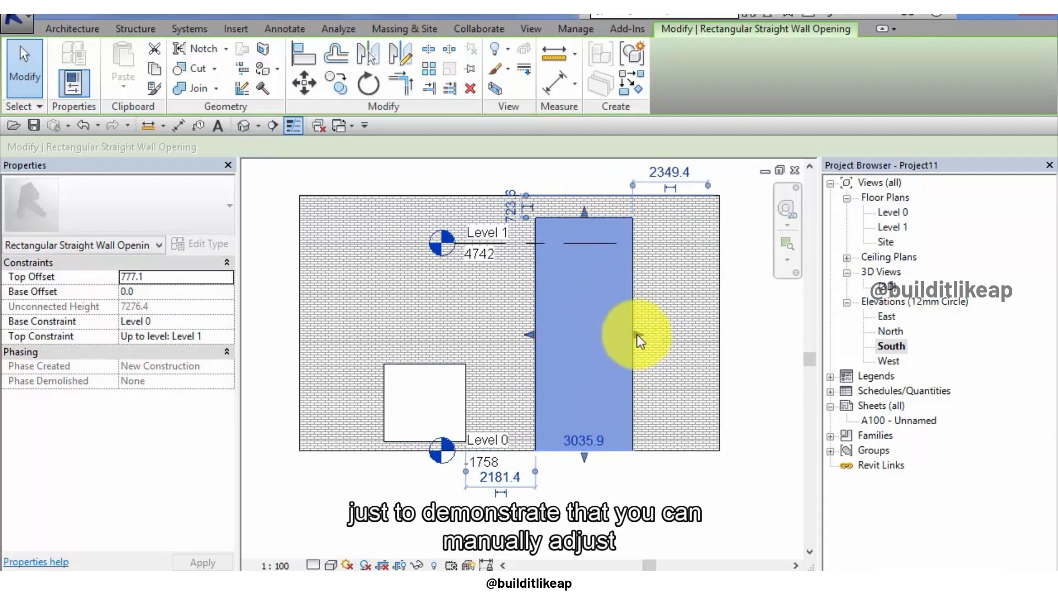
{"action": "left_click_drag", "start_coordinate": [638, 334], "coordinate": [665, 335]}
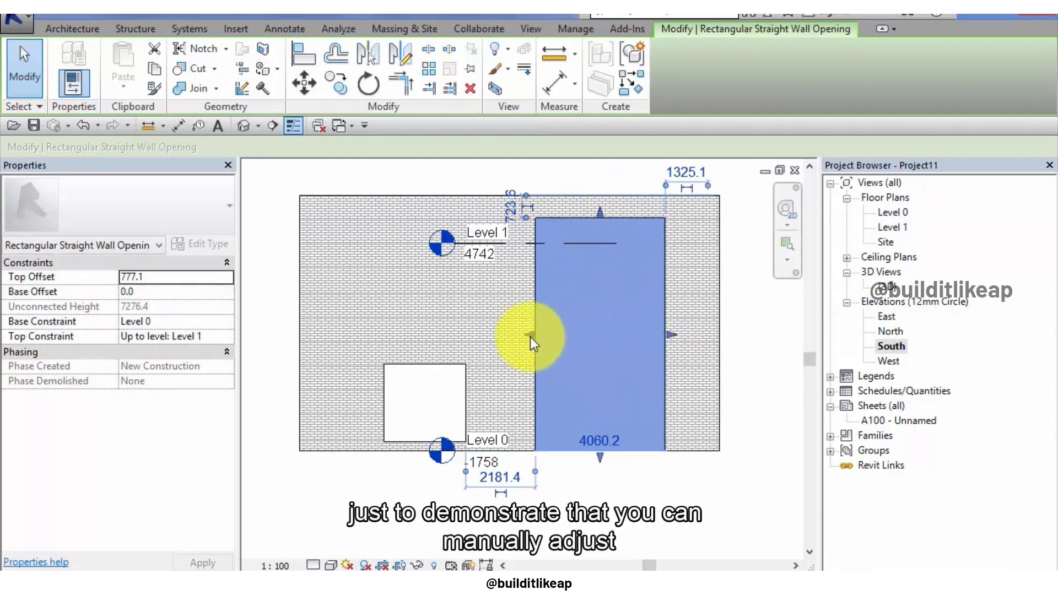
{"action": "left_click_drag", "start_coordinate": [530, 335], "coordinate": [488, 337]}
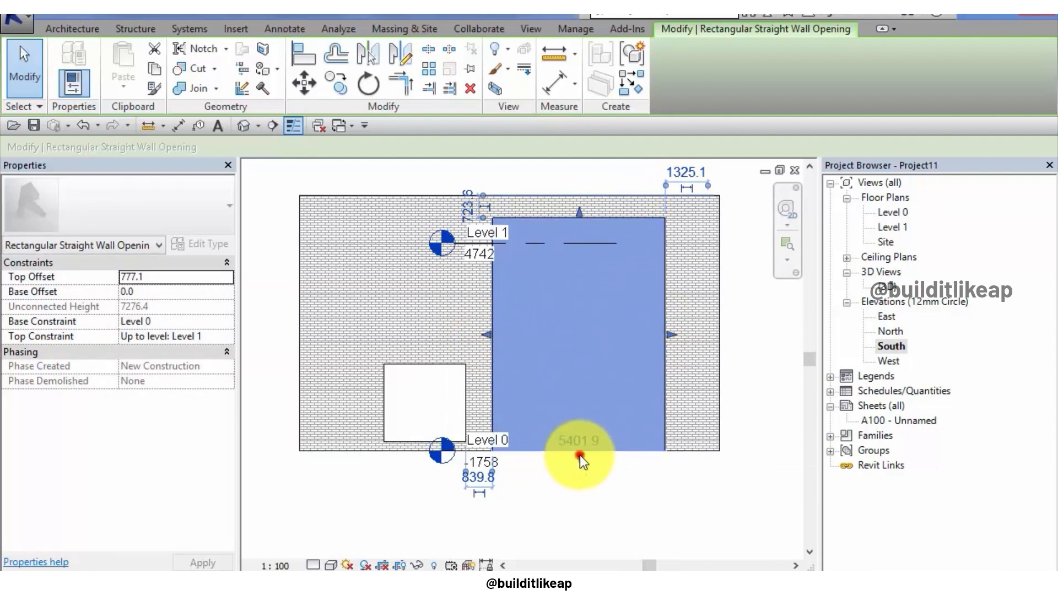
{"action": "left_click_drag", "start_coordinate": [579, 456], "coordinate": [584, 409]}
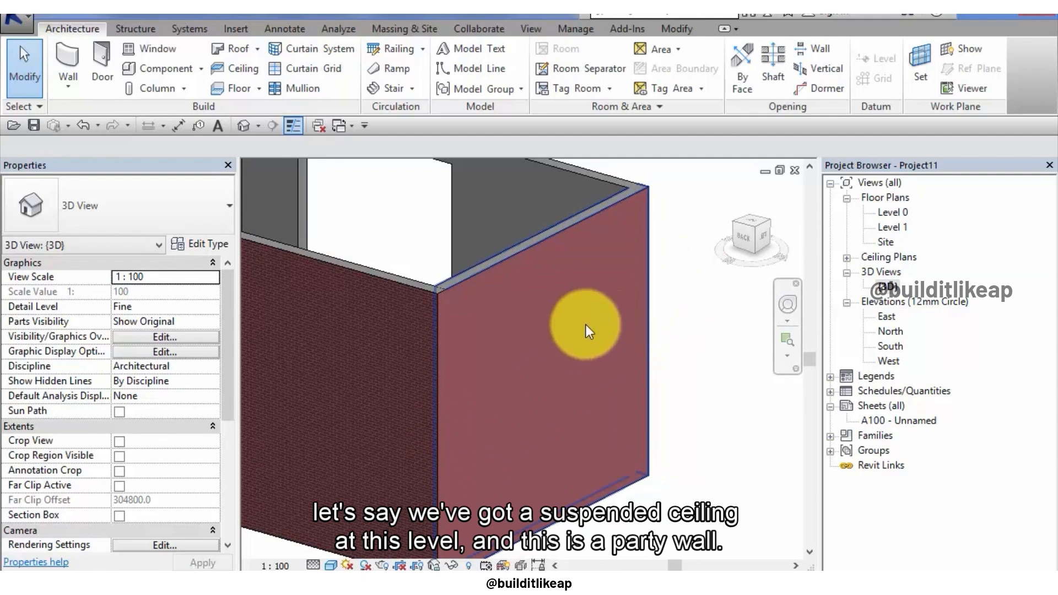
Dismiss the save reminder and cut a small rectangular wall opening in the brick end wall, about 4064 mm above its base and 4663 mm from its far end.
{"action": "left_click", "coordinate": [813, 50]}
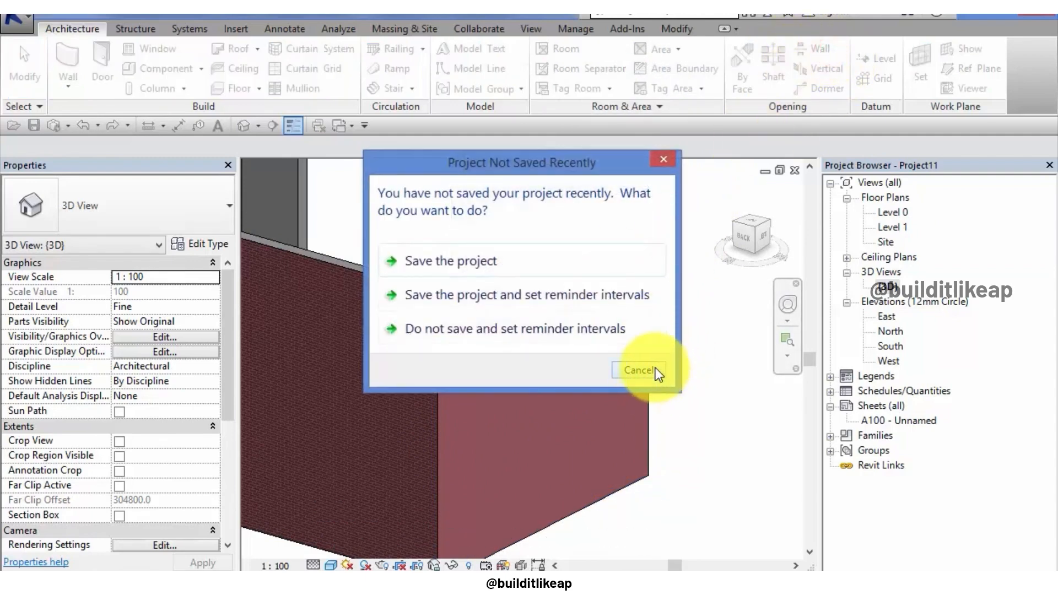
{"action": "left_click", "coordinate": [656, 368]}
{"action": "scroll", "coordinate": [529, 354], "scroll_direction": "up", "scroll_amount": 5}
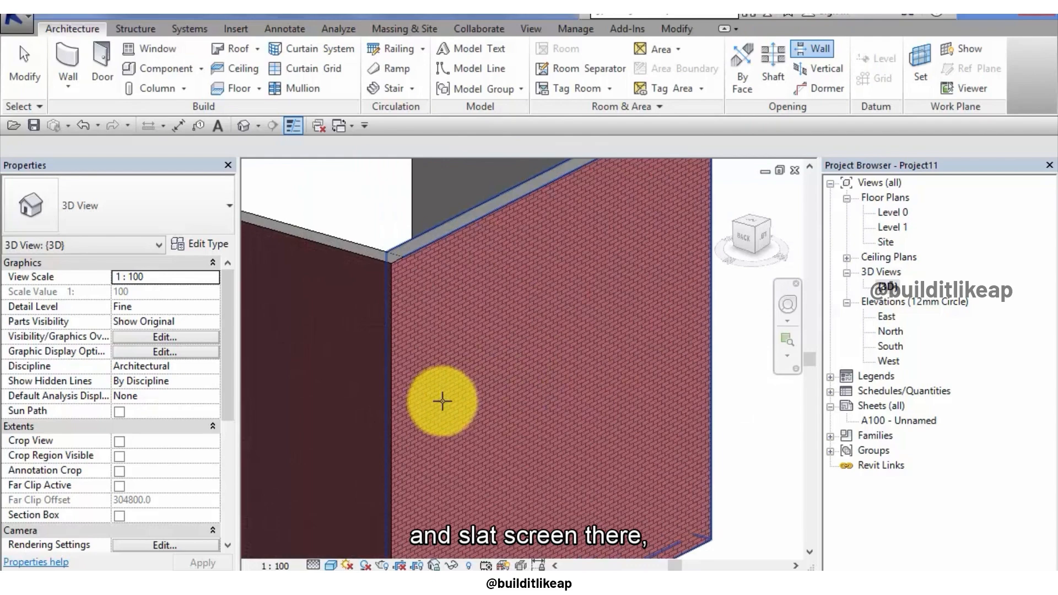
{"action": "left_click", "coordinate": [464, 441]}
{"action": "left_click", "coordinate": [484, 427]}
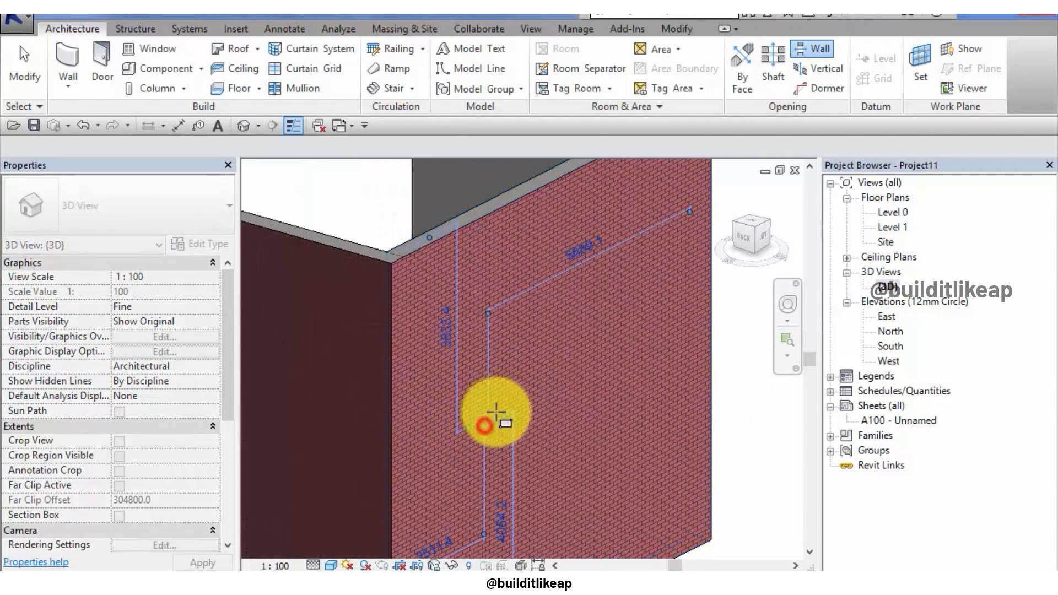
{"action": "left_click", "coordinate": [524, 378]}
{"action": "scroll", "coordinate": [548, 382], "scroll_direction": "up", "scroll_amount": 3}
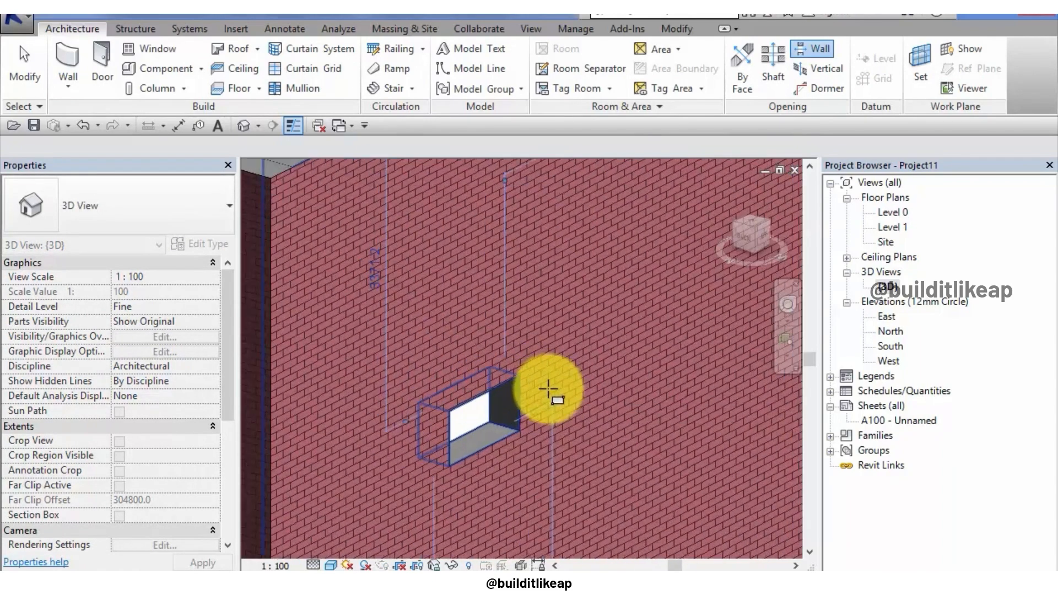
{"action": "scroll", "coordinate": [548, 390], "scroll_direction": "up", "scroll_amount": 1}
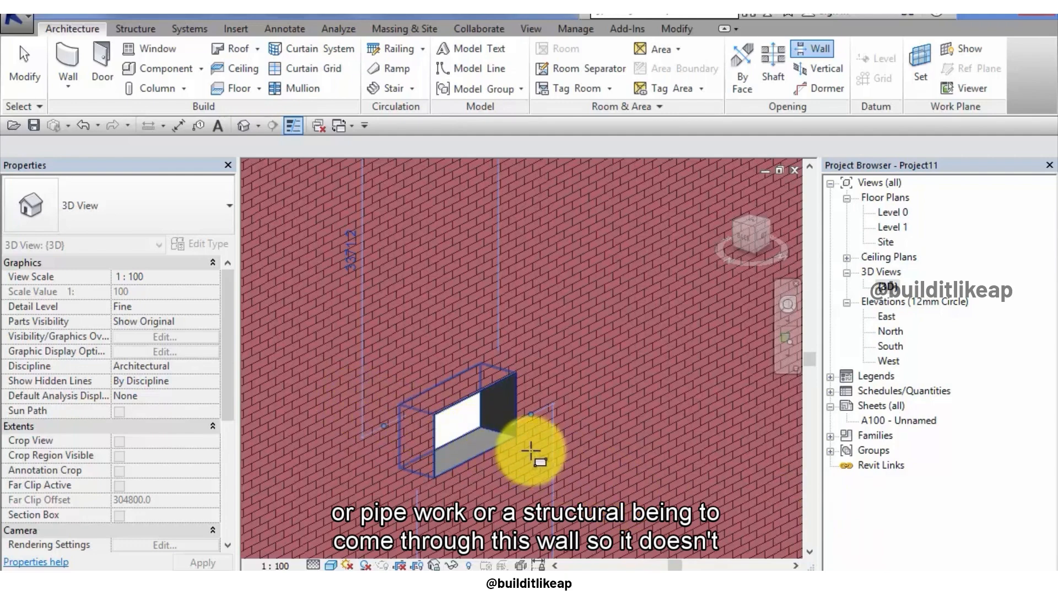
{"action": "scroll", "coordinate": [530, 451], "scroll_direction": "down", "scroll_amount": 5}
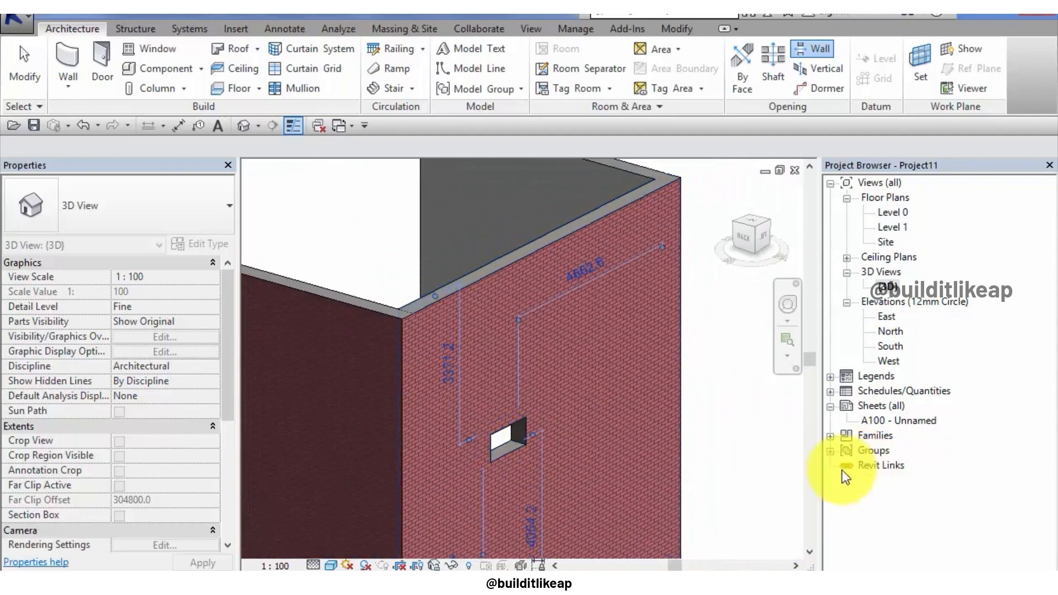